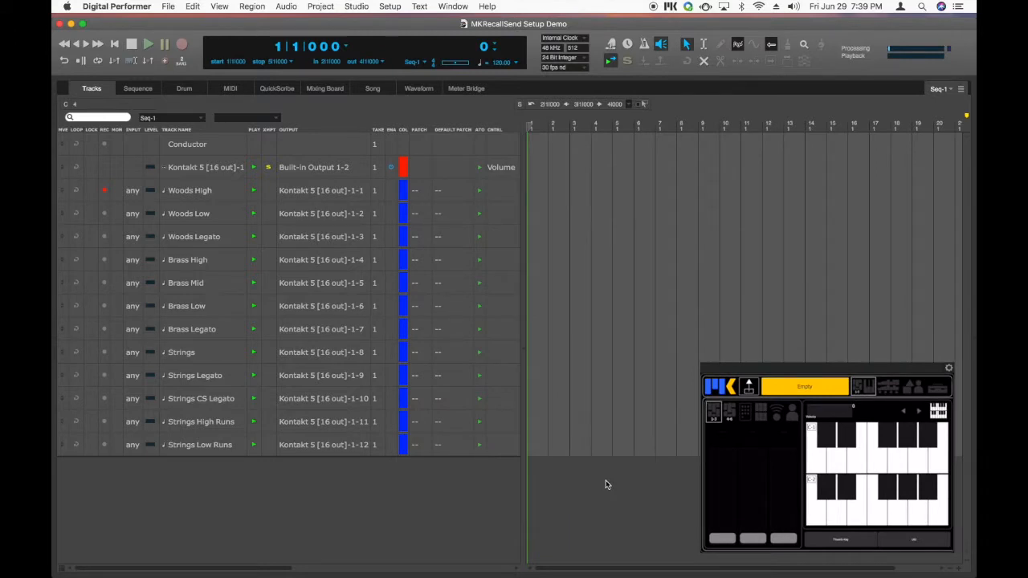
{"action": "left_click", "coordinate": [184, 191]}
{"action": "left_click", "coordinate": [184, 213]}
{"action": "left_click", "coordinate": [184, 237]}
{"action": "left_click", "coordinate": [182, 260]}
{"action": "left_click", "coordinate": [187, 287]}
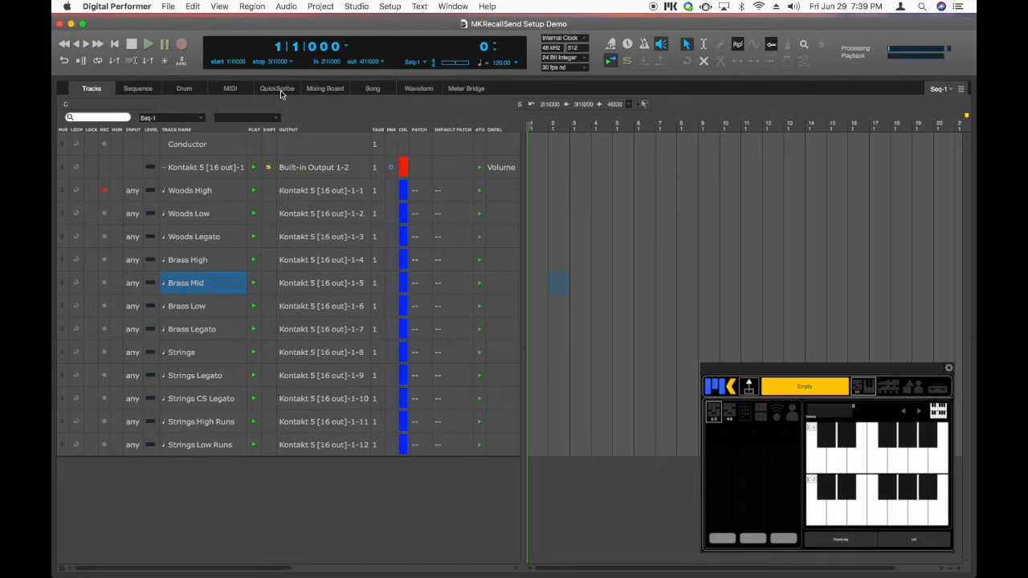
Add a stereo MKRecallSend instrument track and move it directly above the Woods High track
{"action": "left_click", "coordinate": [321, 7]}
{"action": "mouse_move", "coordinate": [346, 20]}
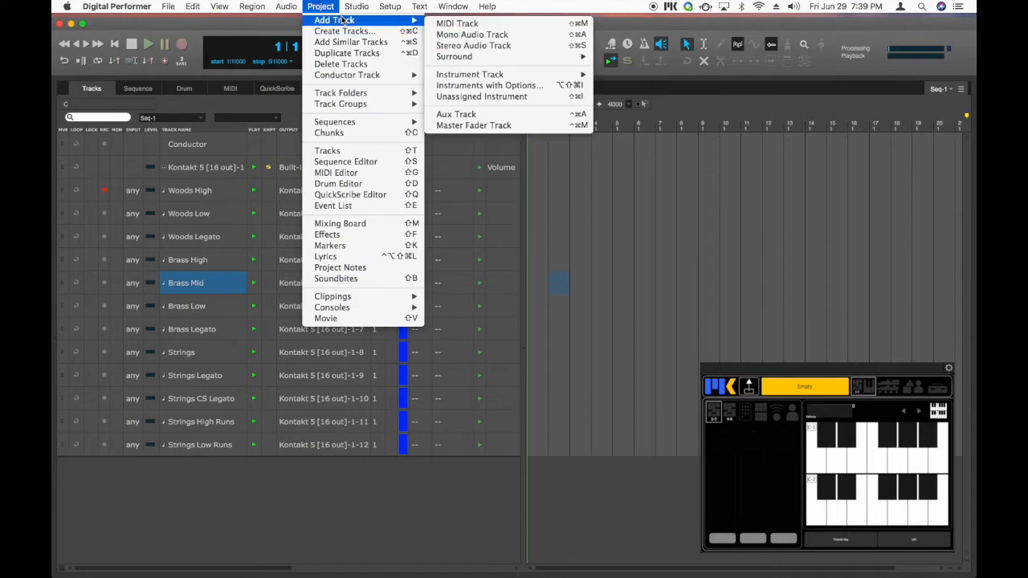
{"action": "mouse_move", "coordinate": [461, 61]}
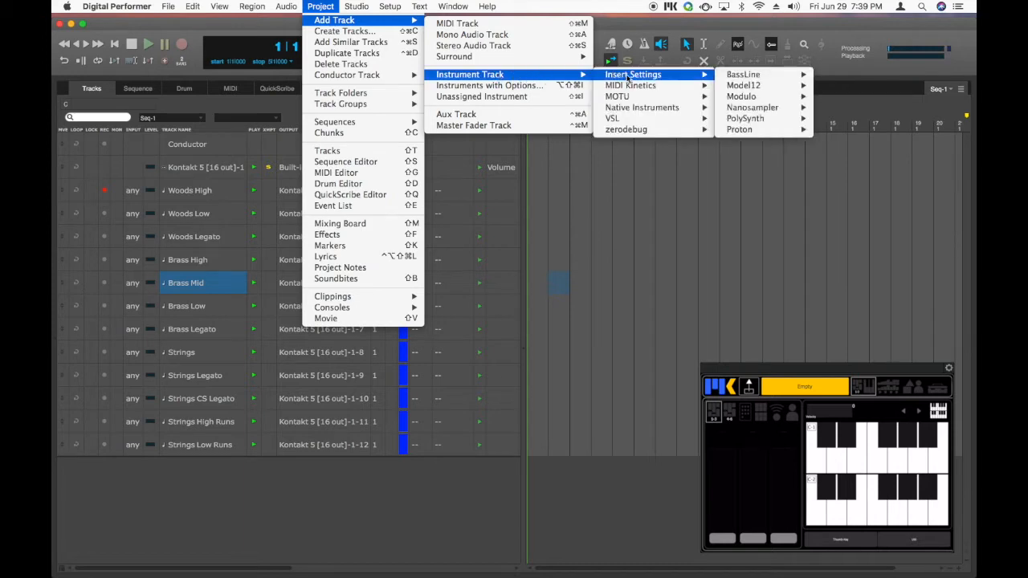
{"action": "mouse_move", "coordinate": [630, 87]}
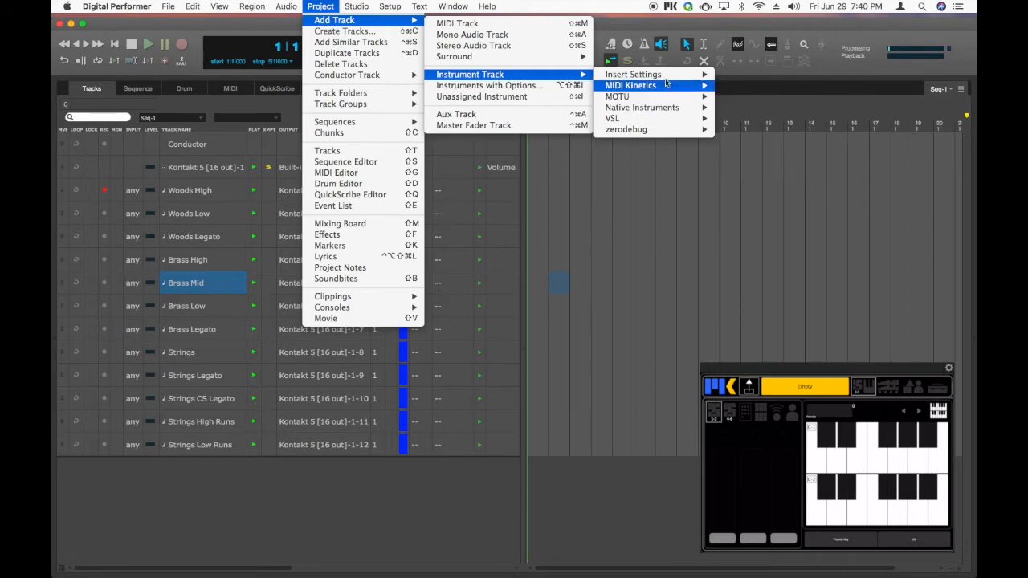
{"action": "mouse_move", "coordinate": [665, 89]}
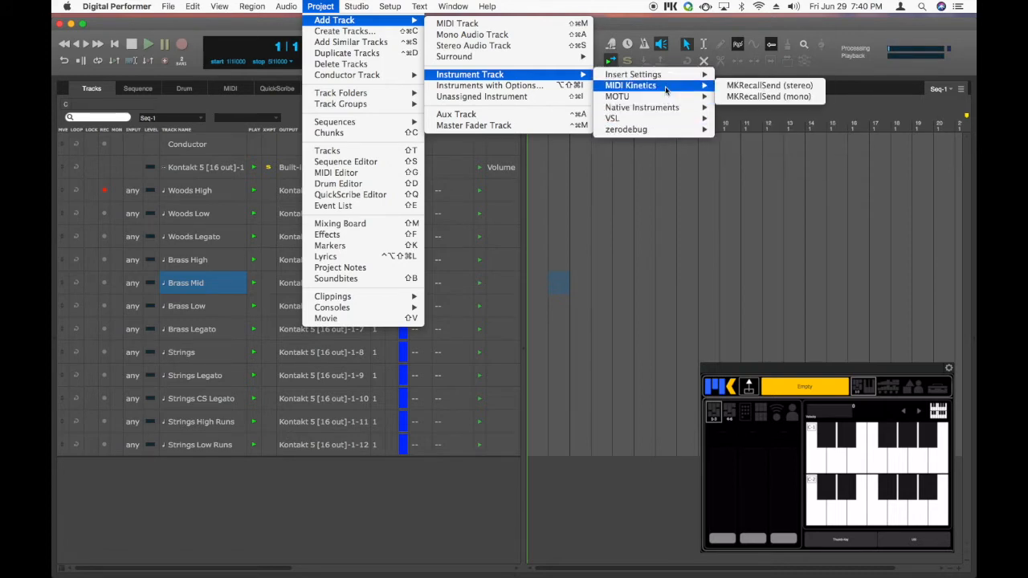
{"action": "left_click", "coordinate": [746, 89]}
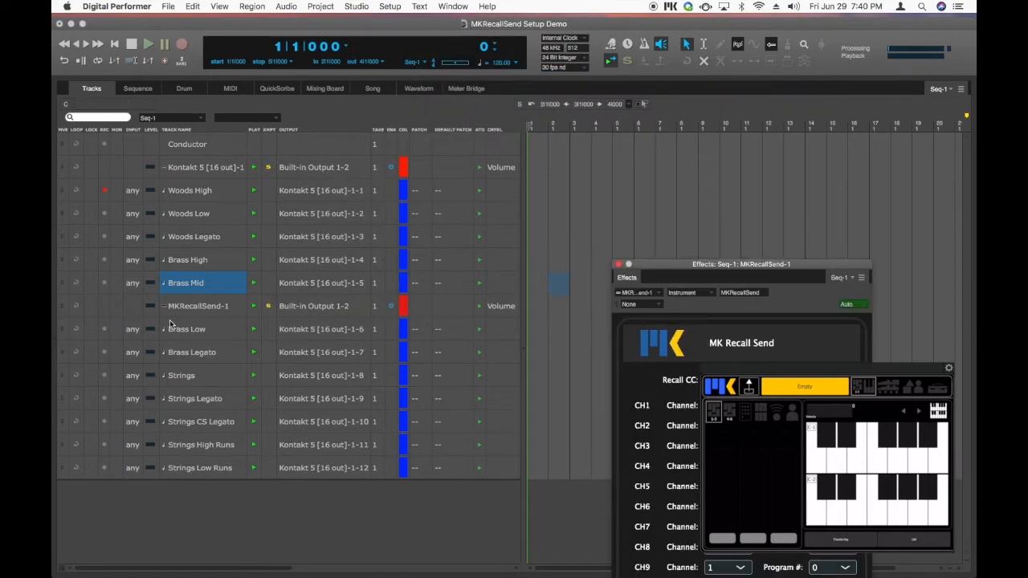
{"action": "left_click_drag", "start_coordinate": [68, 306], "coordinate": [74, 184]}
{"action": "left_click_drag", "start_coordinate": [800, 268], "coordinate": [395, 64]}
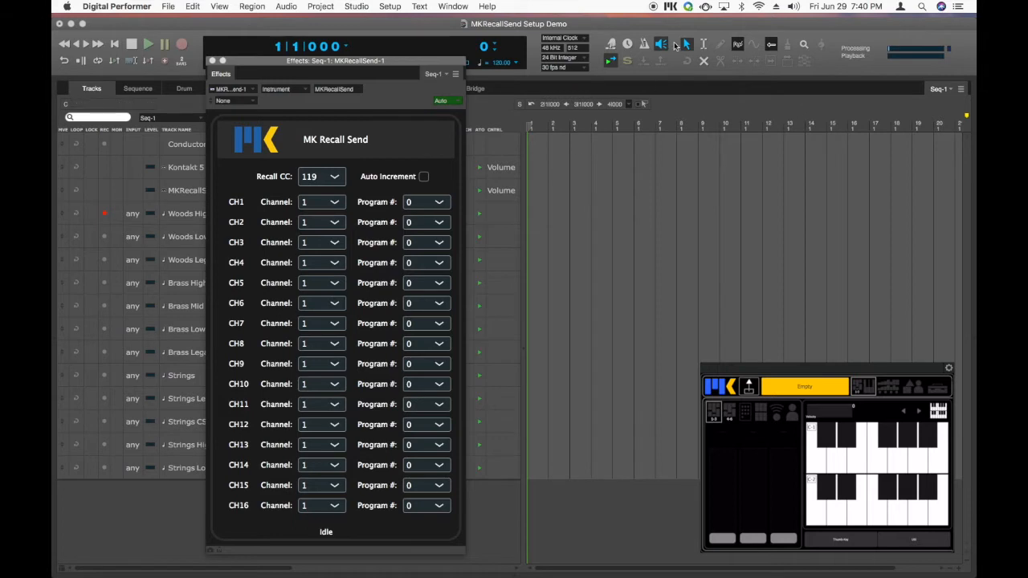
Check the tablet MIDI To and MIDI From assignments in MK Connect
{"action": "left_click", "coordinate": [670, 7]}
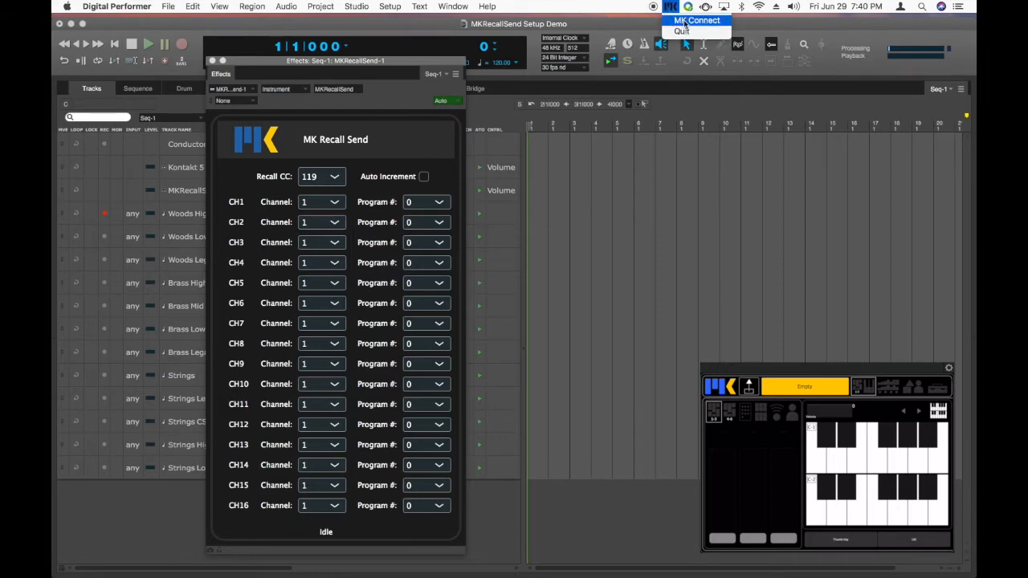
{"action": "left_click", "coordinate": [684, 24]}
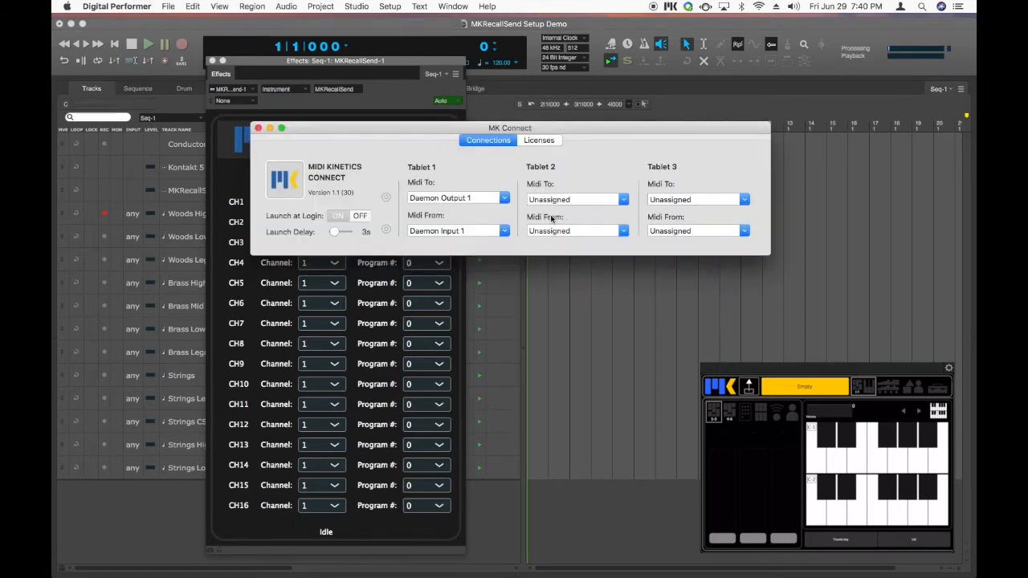
{"action": "left_click", "coordinate": [257, 129]}
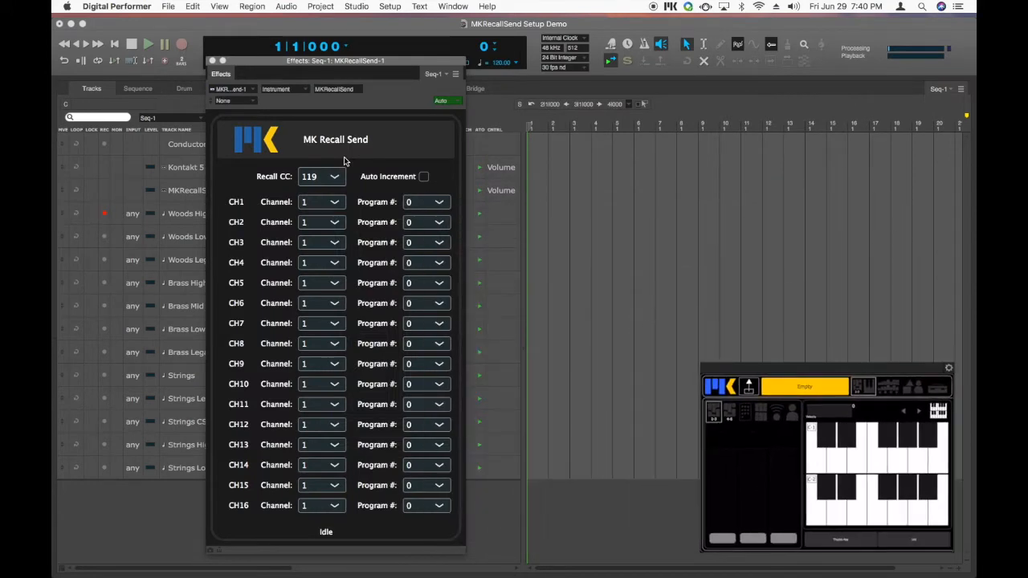
Set CH1 of MK Recall Send to channel 2 and program number 10, and close the plug-in window
{"action": "left_click", "coordinate": [322, 201]}
{"action": "left_click", "coordinate": [315, 232]}
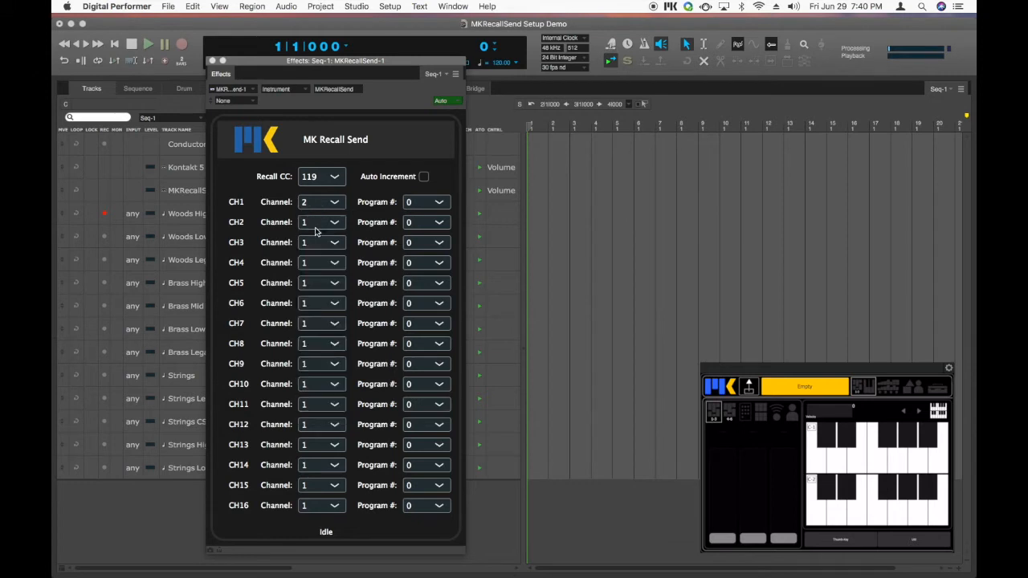
{"action": "left_click", "coordinate": [430, 205]}
{"action": "left_click", "coordinate": [427, 336]}
{"action": "left_click", "coordinate": [212, 61]}
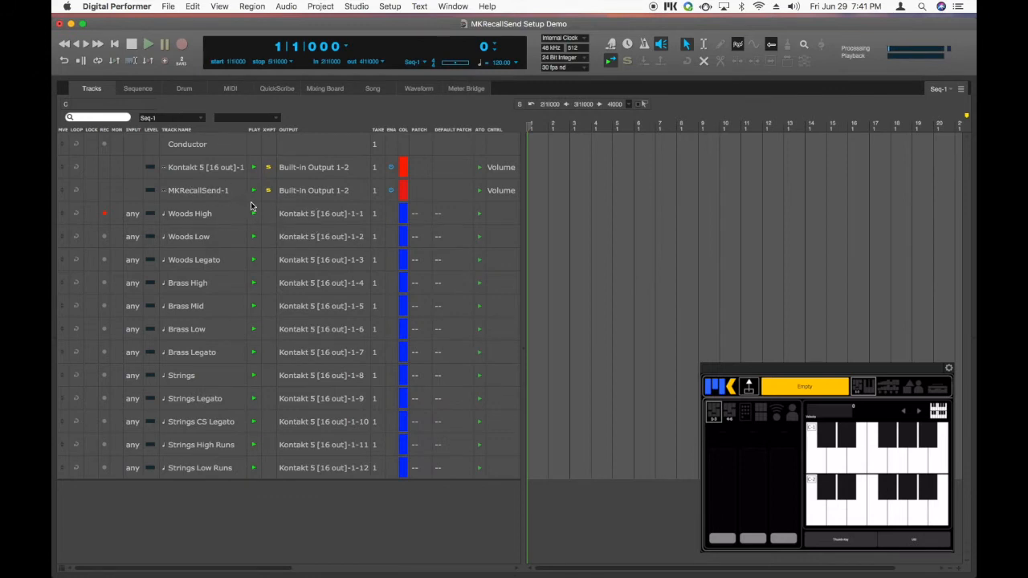
{"action": "left_click", "coordinate": [317, 213]}
{"action": "mouse_move", "coordinate": [321, 206]}
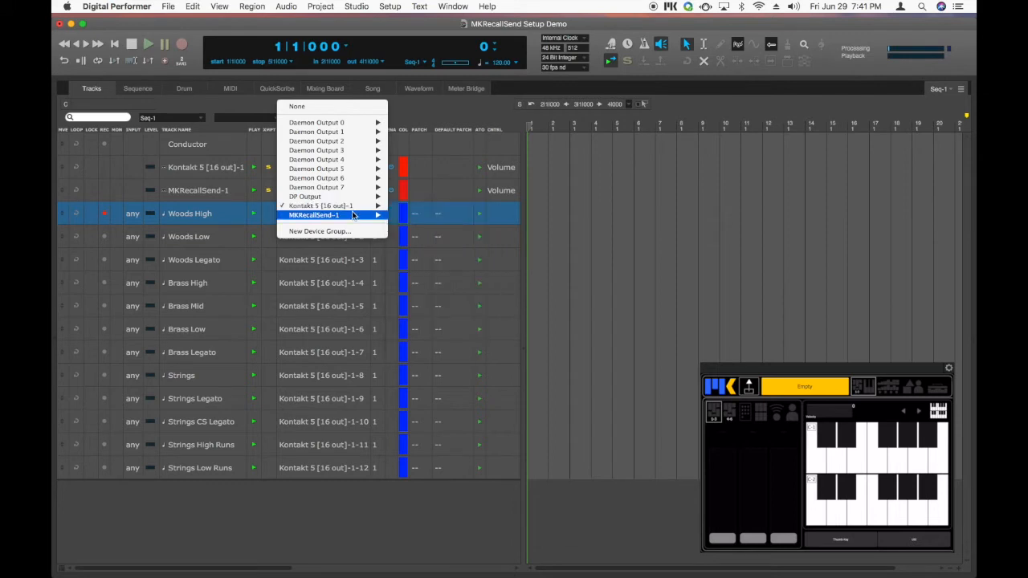
{"action": "mouse_move", "coordinate": [353, 215]}
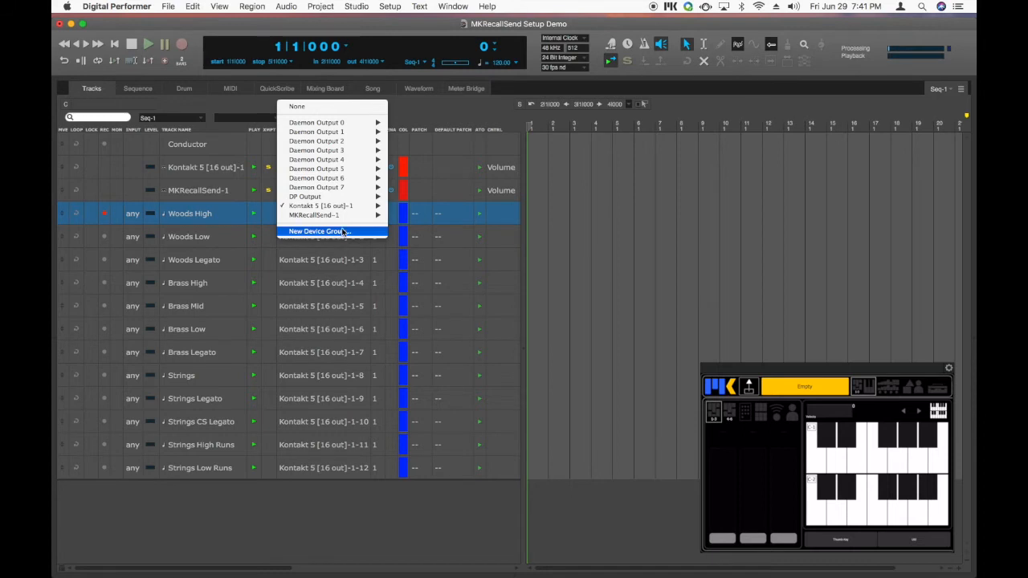
{"action": "left_click", "coordinate": [537, 220]}
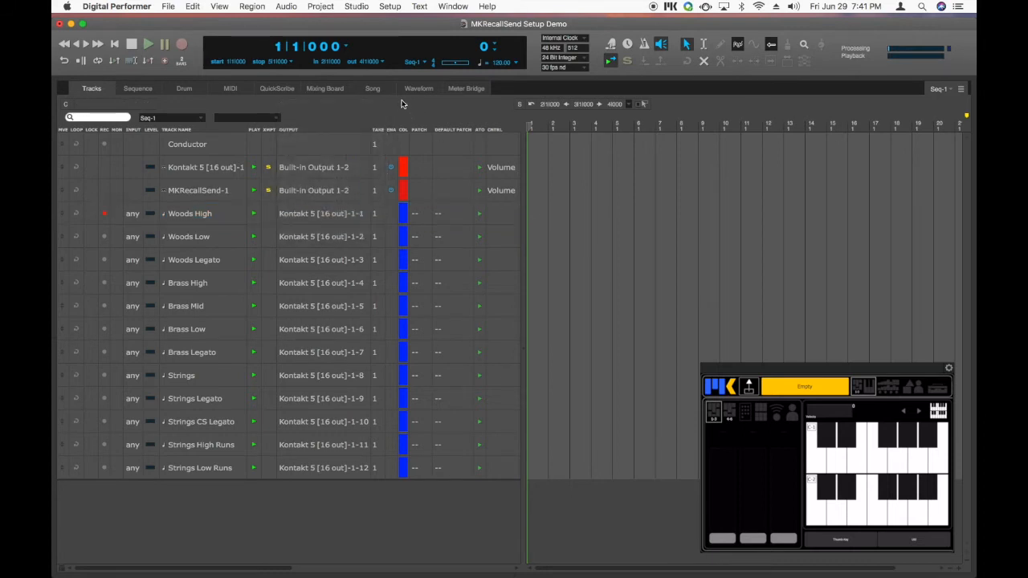
Show the MIDI Device Groups and assign a new device group as the Woods High track's output
{"action": "left_click", "coordinate": [357, 7]}
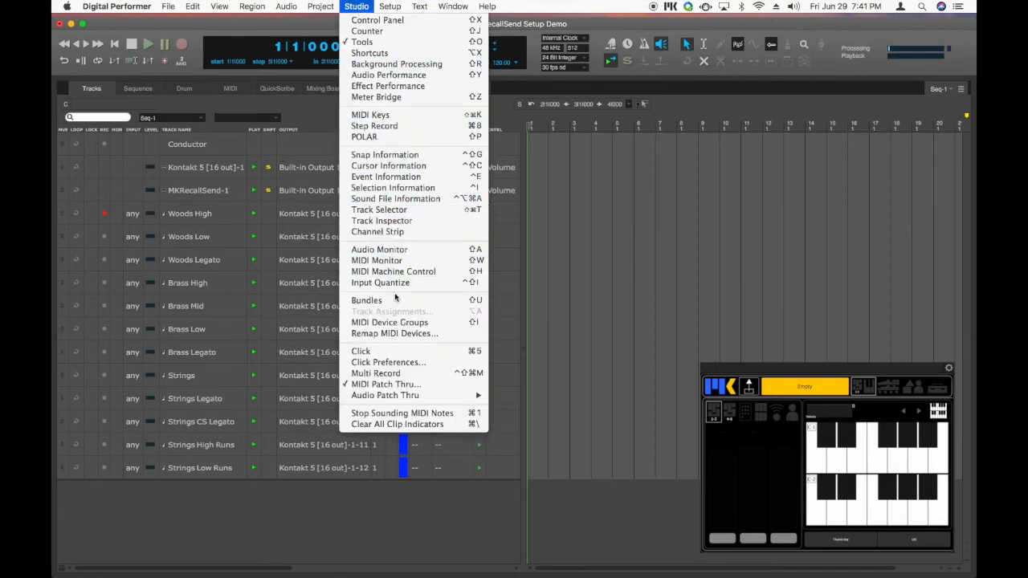
{"action": "left_click", "coordinate": [380, 325]}
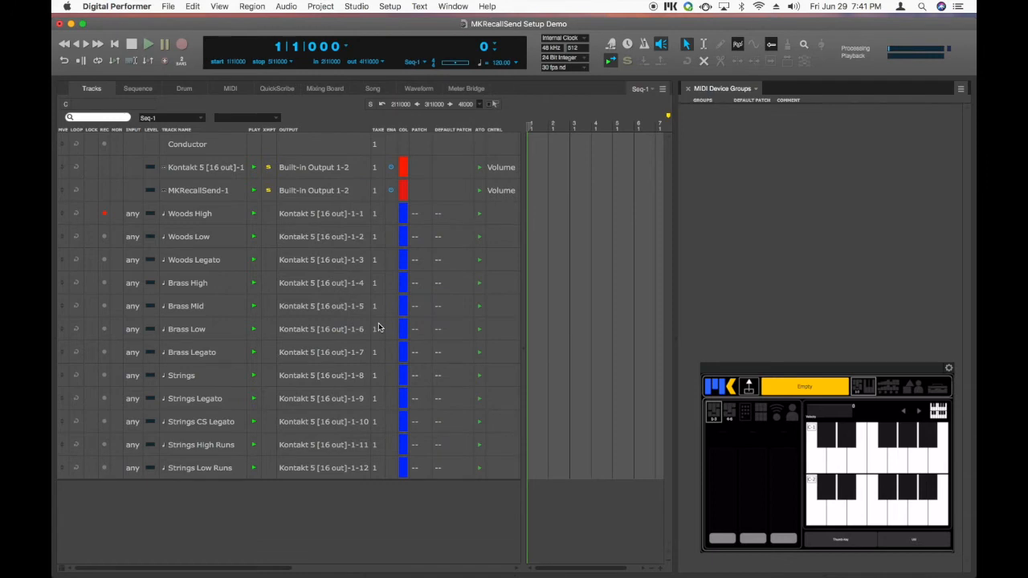
{"action": "left_click", "coordinate": [328, 214]}
{"action": "mouse_move", "coordinate": [328, 216]}
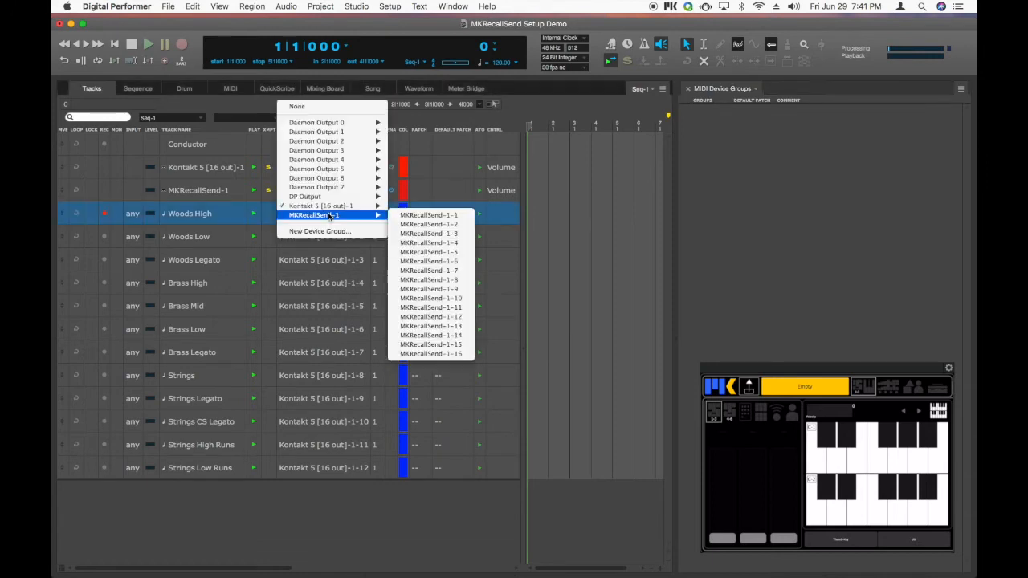
{"action": "left_click", "coordinate": [362, 231]}
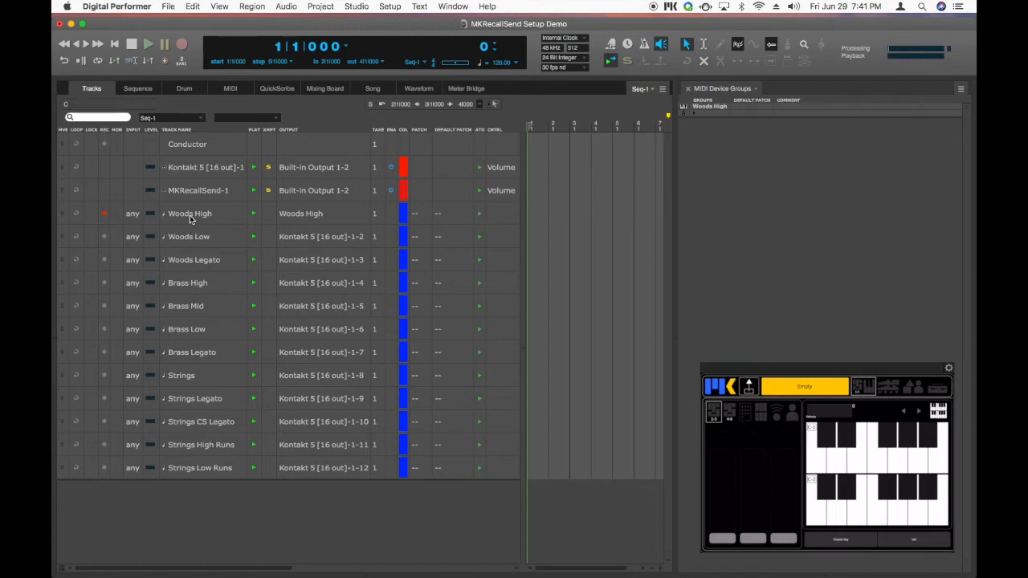
Add channel 1 of Kontakt 5 [16 out]-1 and of MKRecallSend-1 to the Woods High group, and record-arm the Woods High track to trigger recall
{"action": "left_click", "coordinate": [685, 117]}
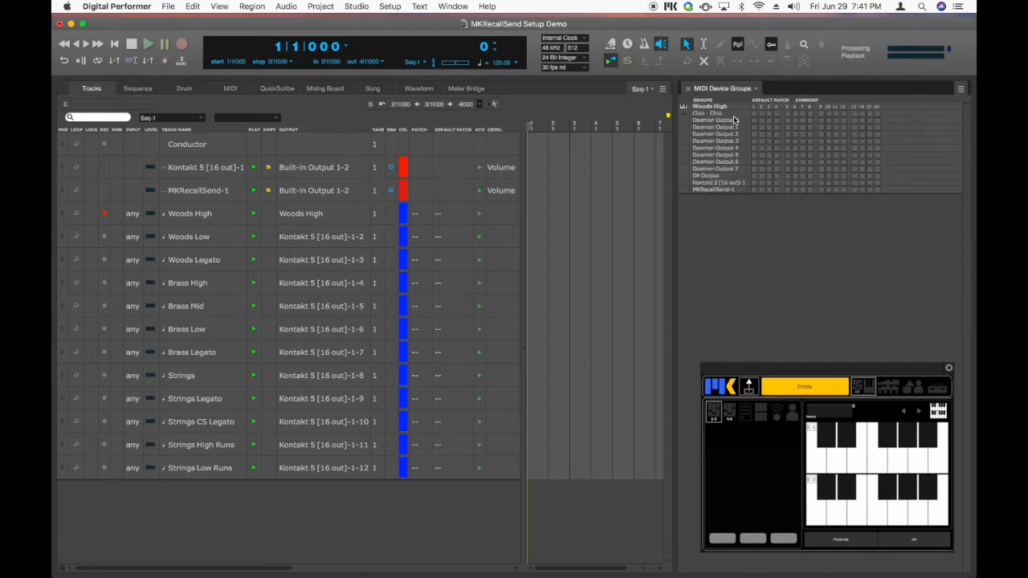
{"action": "left_click", "coordinate": [754, 183]}
{"action": "left_click", "coordinate": [105, 215]}
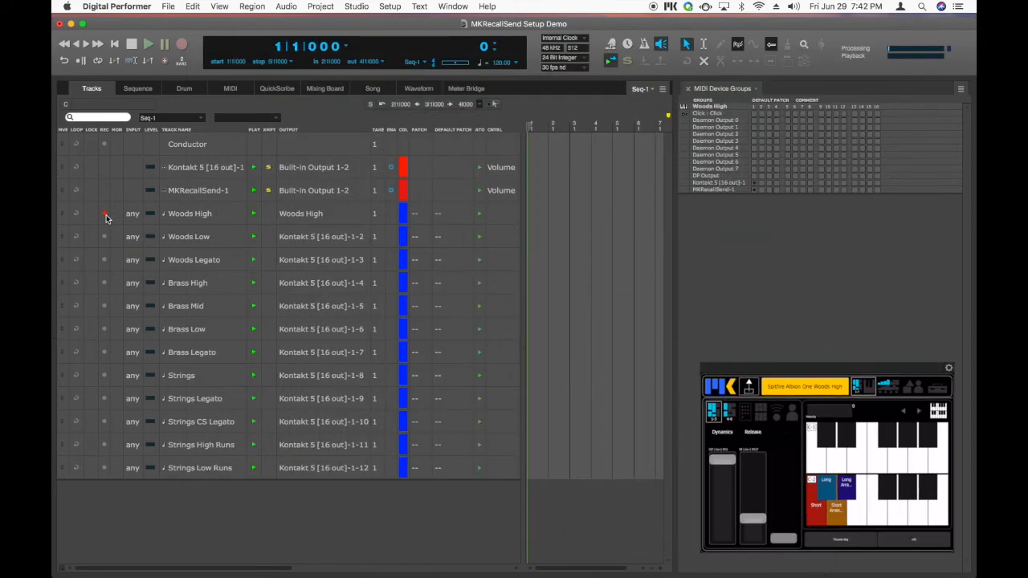
Open the MKRecallSend-1 plug-in and set the CH2 channel to 2
{"action": "double_click", "coordinate": [183, 193]}
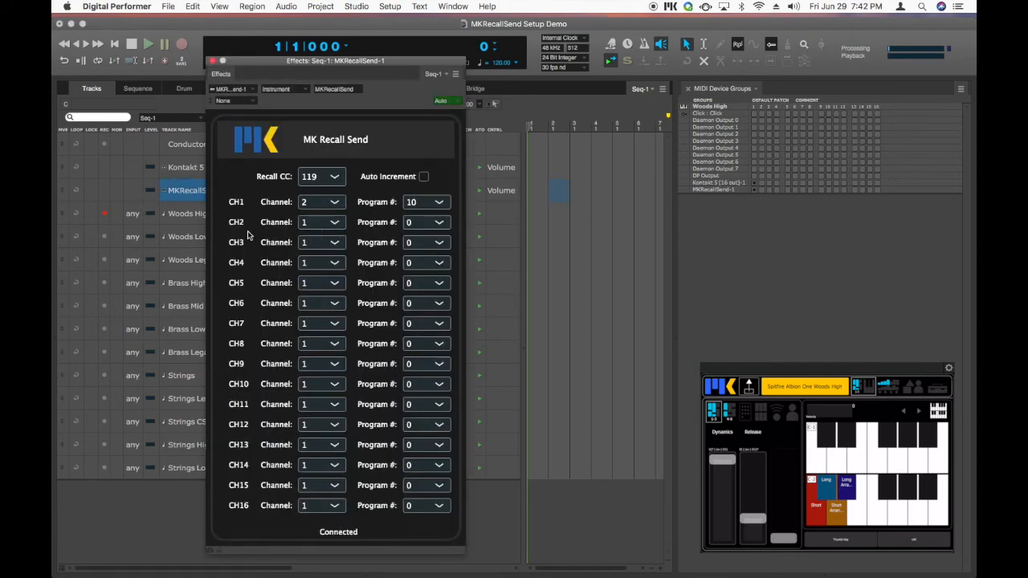
{"action": "left_click", "coordinate": [325, 226]}
{"action": "left_click", "coordinate": [314, 251]}
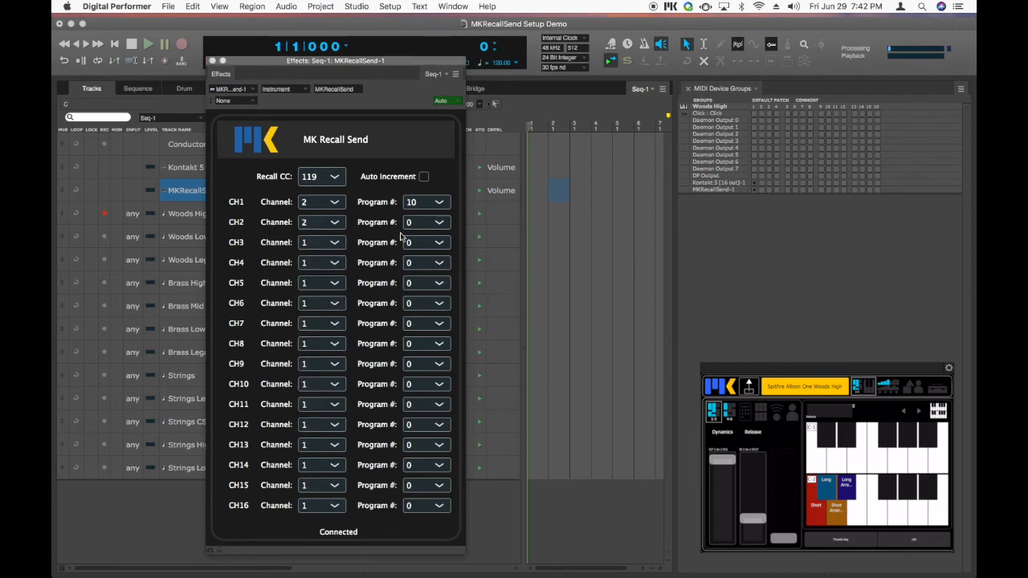
{"action": "left_click", "coordinate": [438, 225]}
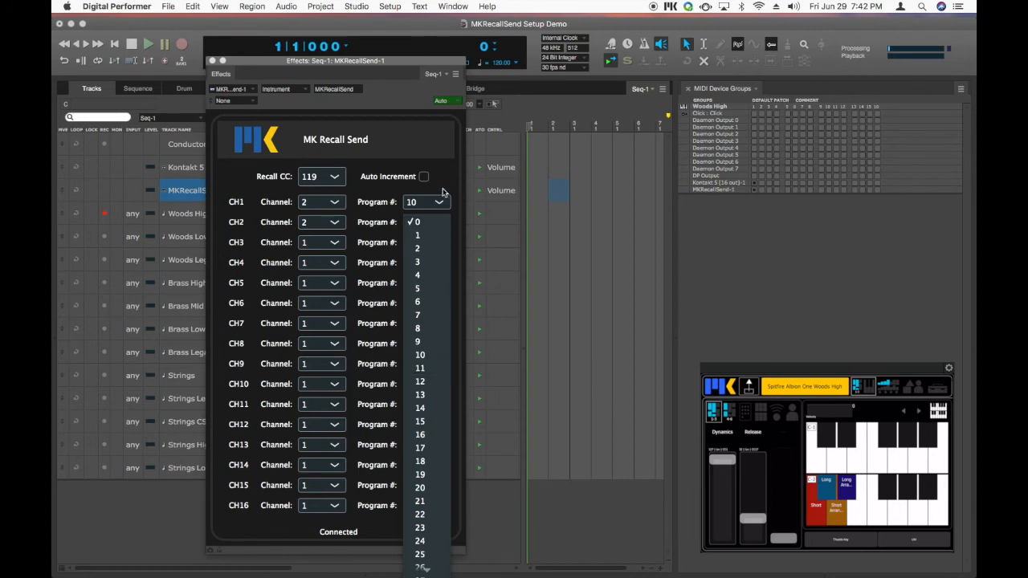
{"action": "left_click", "coordinate": [434, 165]}
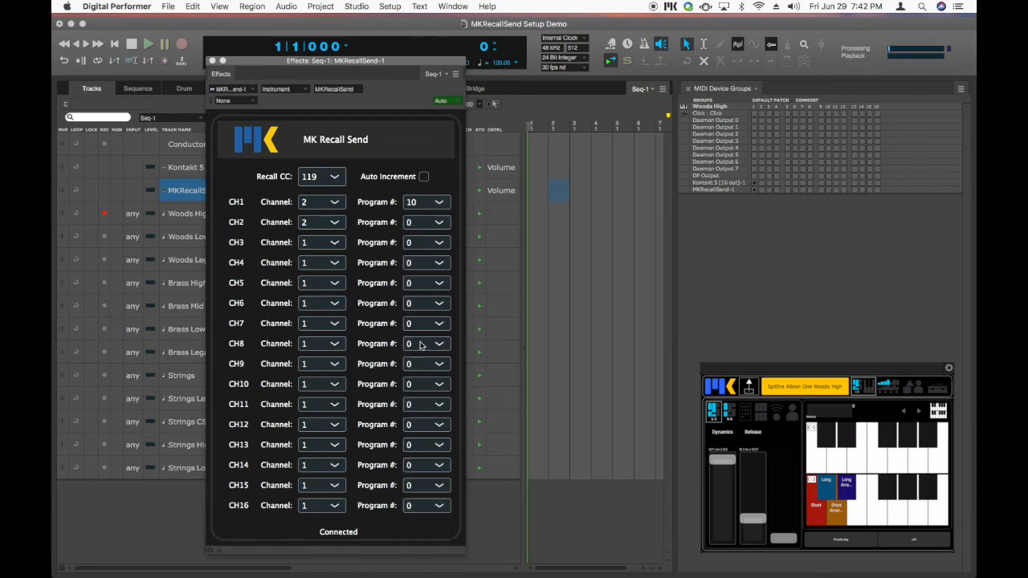
Enable Auto Increment, set the CH2 program number to 11, and close the plug-in window
{"action": "left_click", "coordinate": [426, 178]}
{"action": "left_click", "coordinate": [426, 222]}
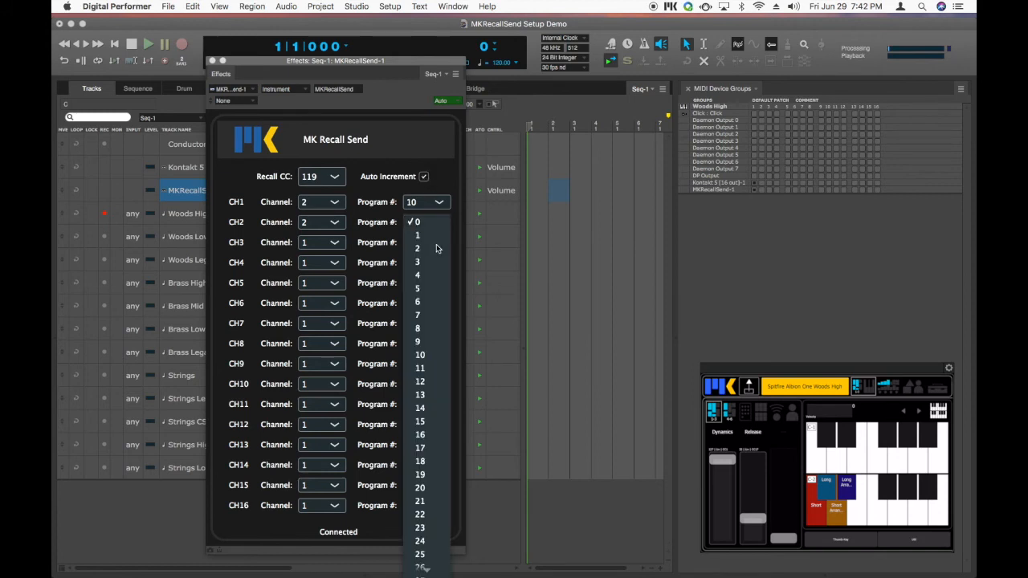
{"action": "left_click", "coordinate": [420, 369]}
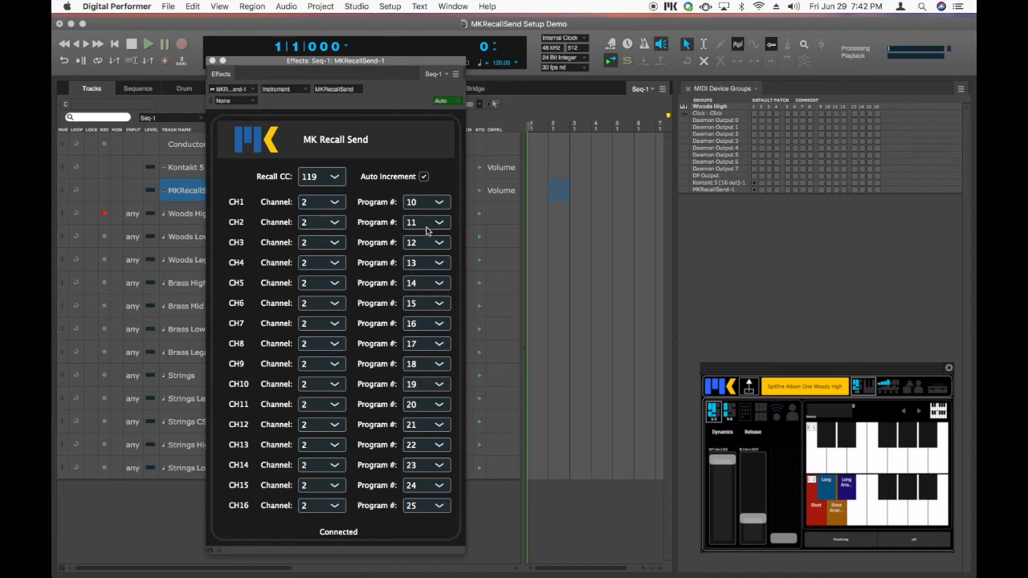
{"action": "left_click", "coordinate": [212, 61]}
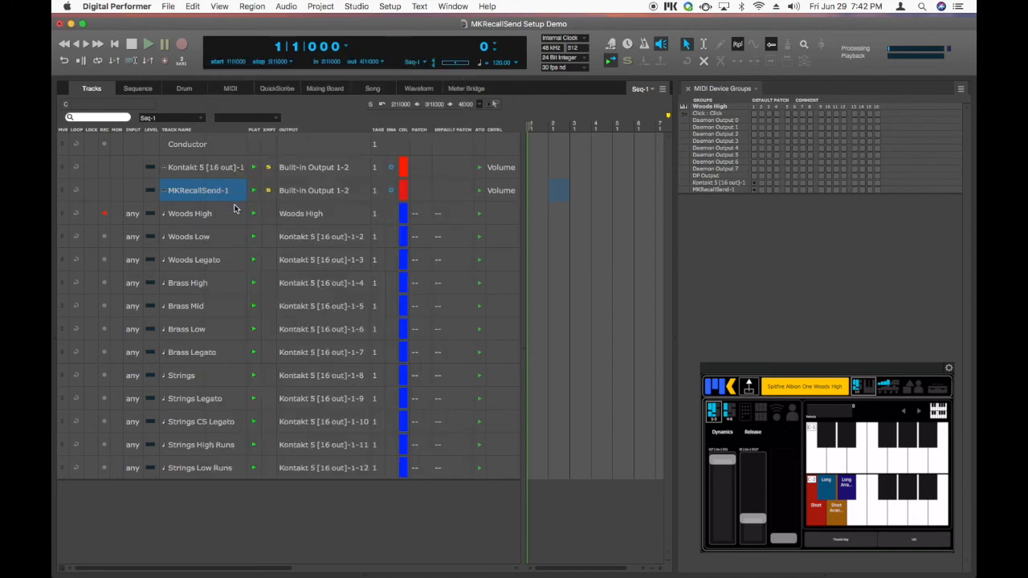
Assign a new device group as the output of the Woods Low track
{"action": "left_click", "coordinate": [227, 236]}
{"action": "left_click", "coordinate": [328, 237]}
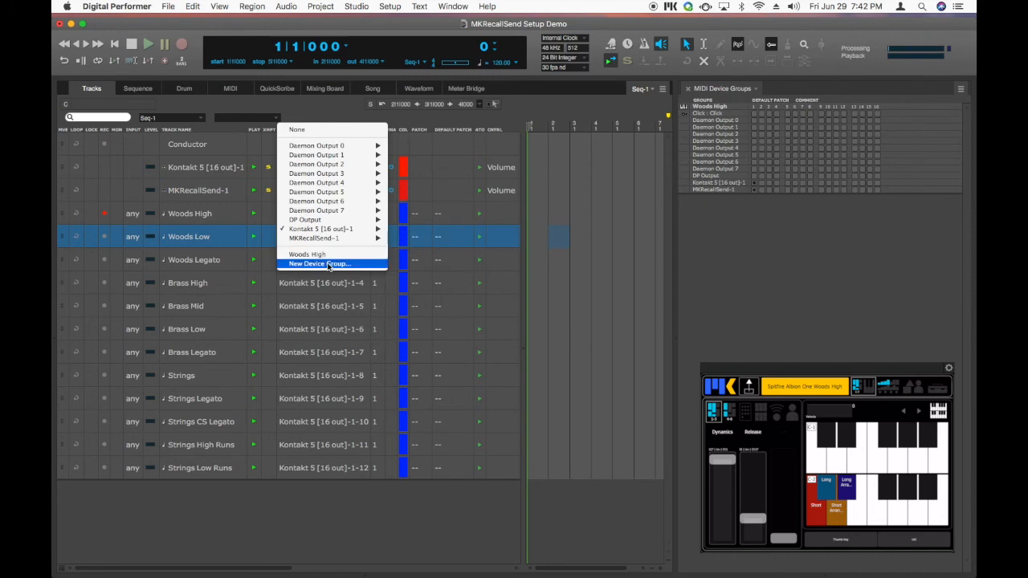
{"action": "left_click", "coordinate": [313, 265]}
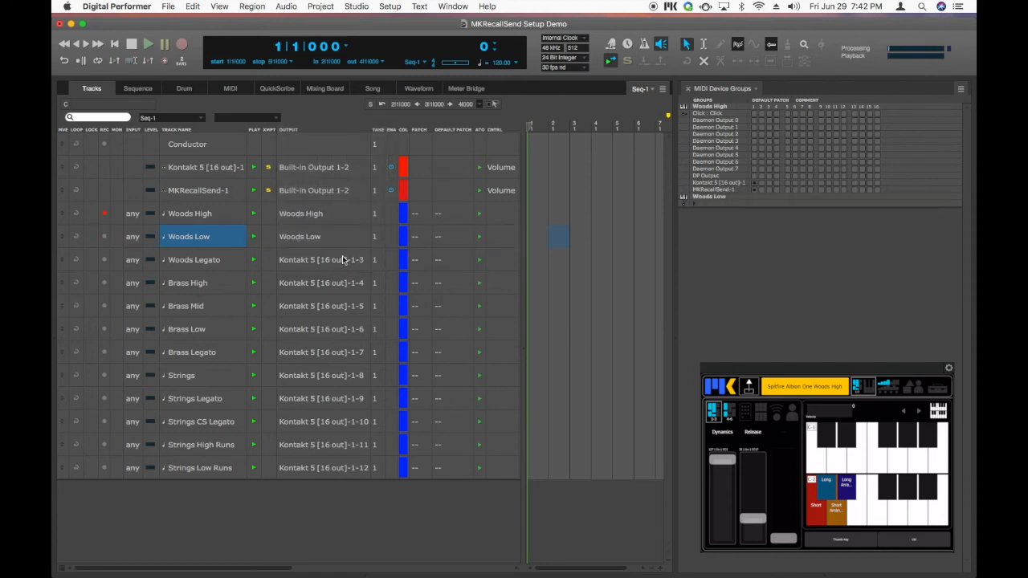
Add Kontakt 5 [16 out]-1-2 and MKRecallSend-1-2 as the outputs of the Woods Low device group
{"action": "left_click", "coordinate": [685, 207]}
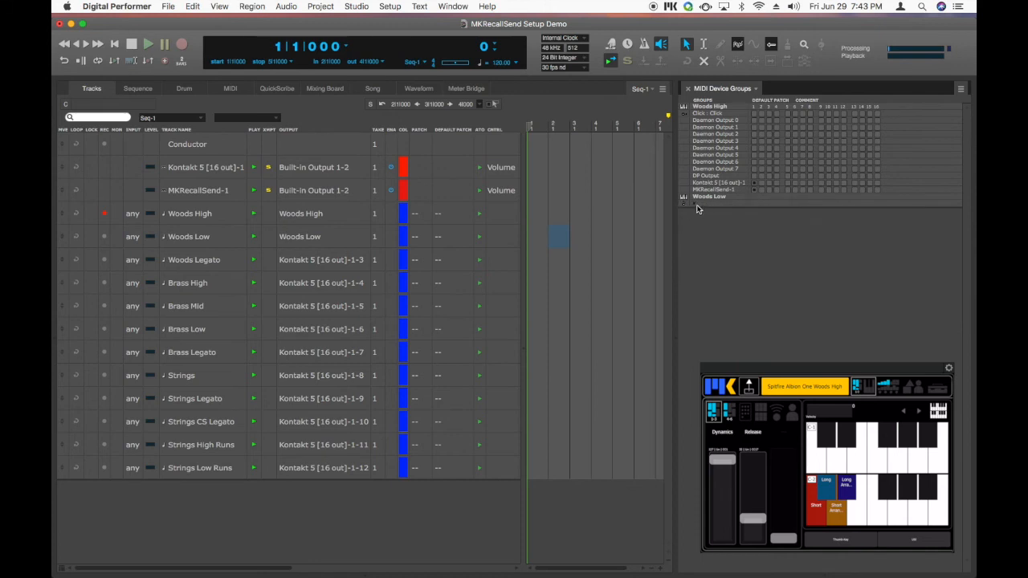
{"action": "left_click", "coordinate": [697, 208]}
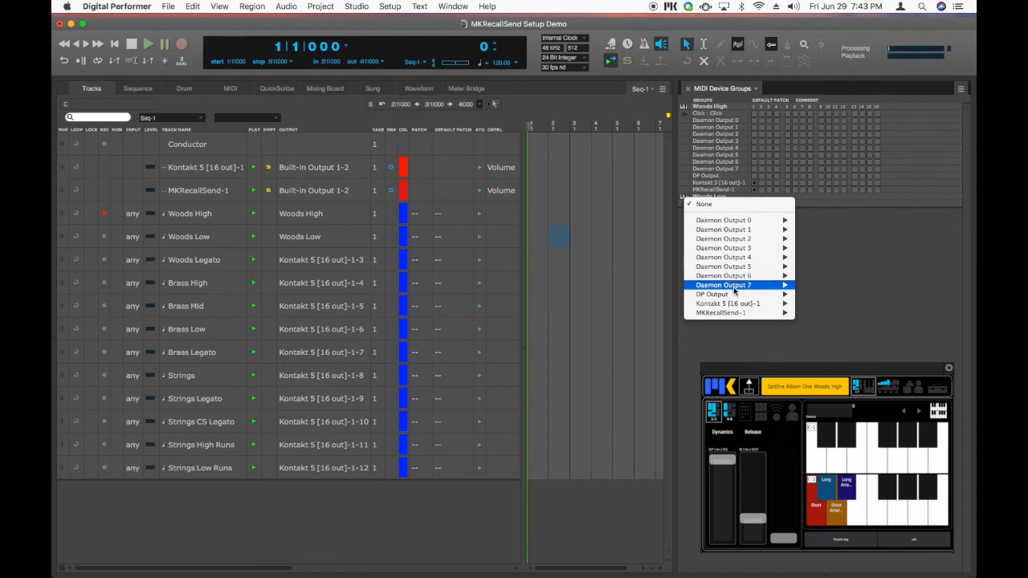
{"action": "mouse_move", "coordinate": [785, 305]}
{"action": "left_click", "coordinate": [818, 311]}
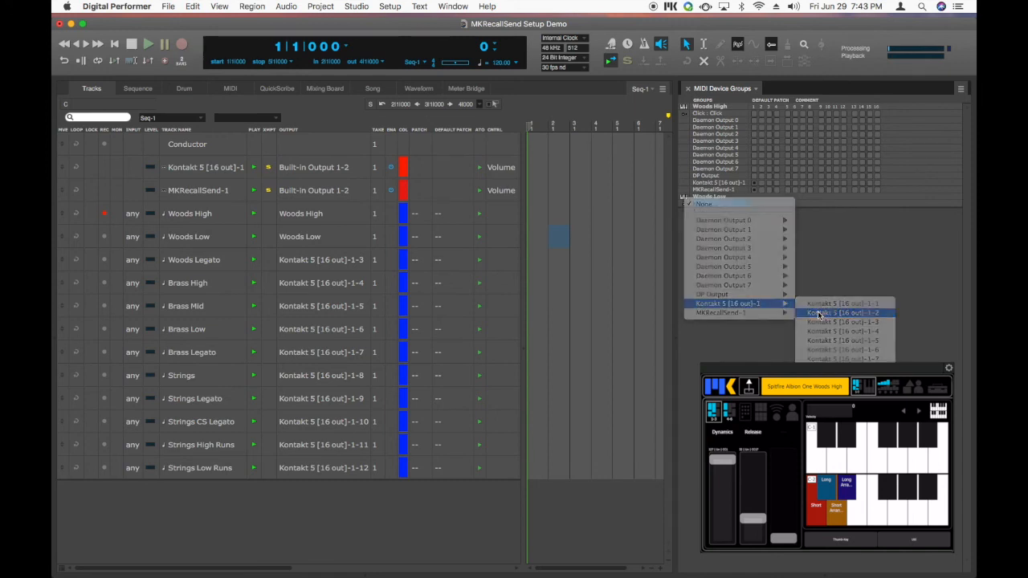
{"action": "left_click", "coordinate": [733, 212]}
{"action": "mouse_move", "coordinate": [771, 320]}
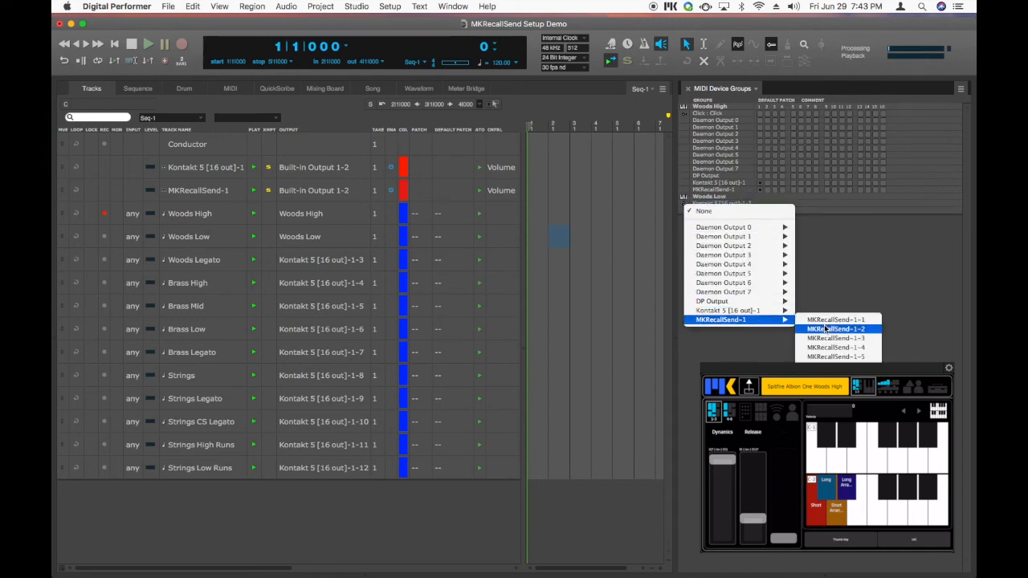
{"action": "left_click", "coordinate": [827, 337]}
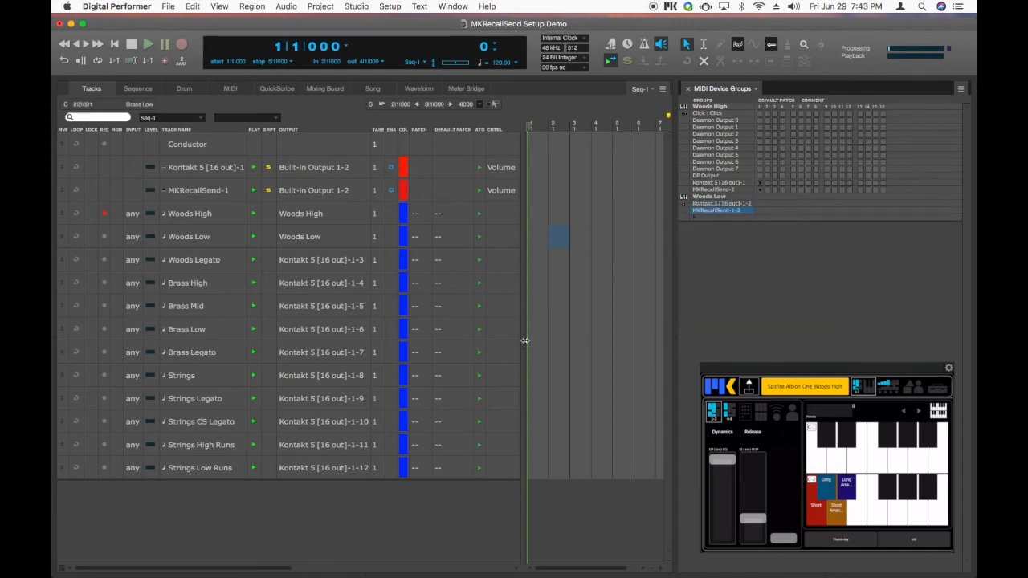
Record-arm the Woods Low track to trigger its recall, and select the MKRecallSend-1 track
{"action": "left_click", "coordinate": [104, 237]}
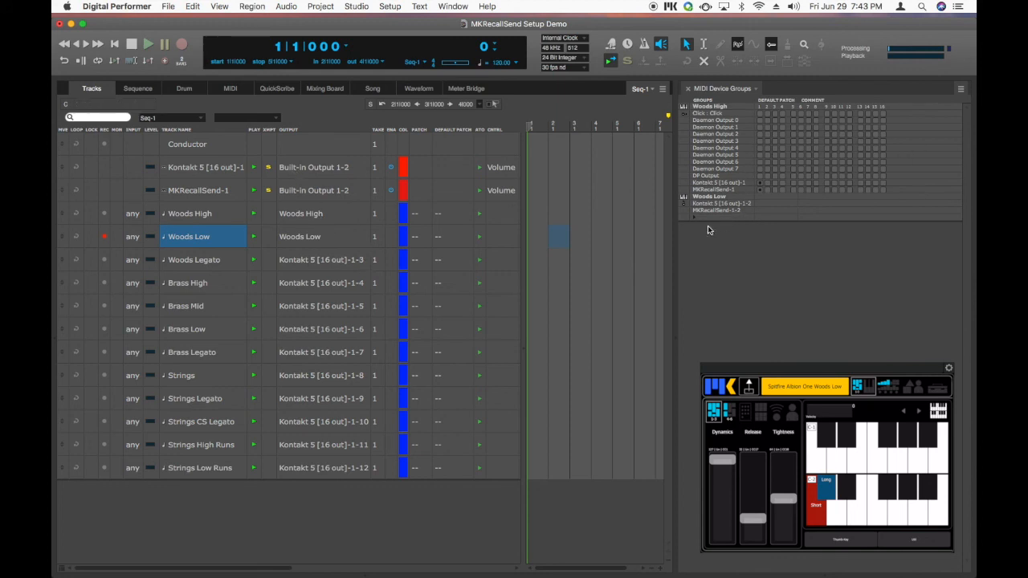
{"action": "left_click", "coordinate": [225, 194]}
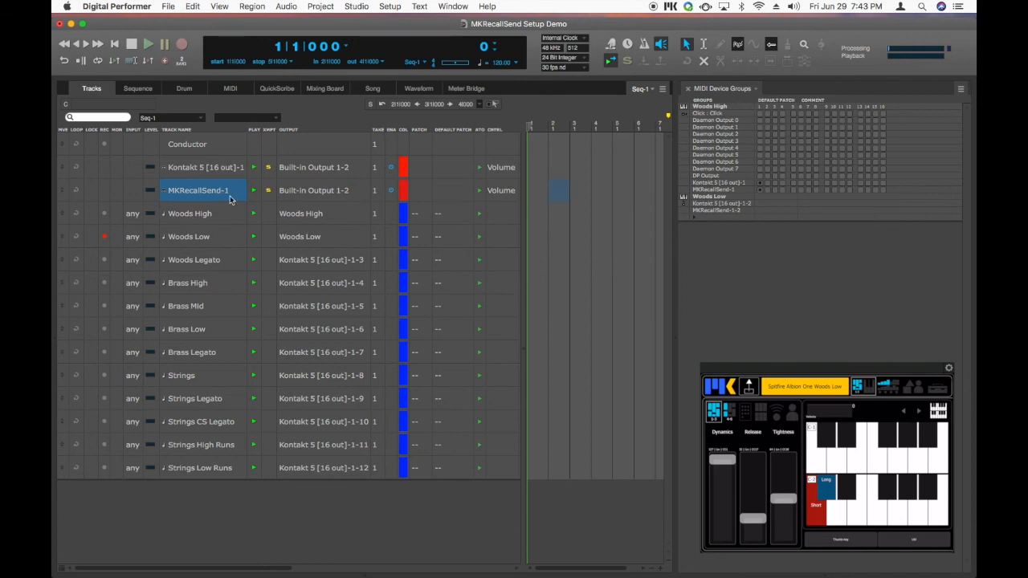